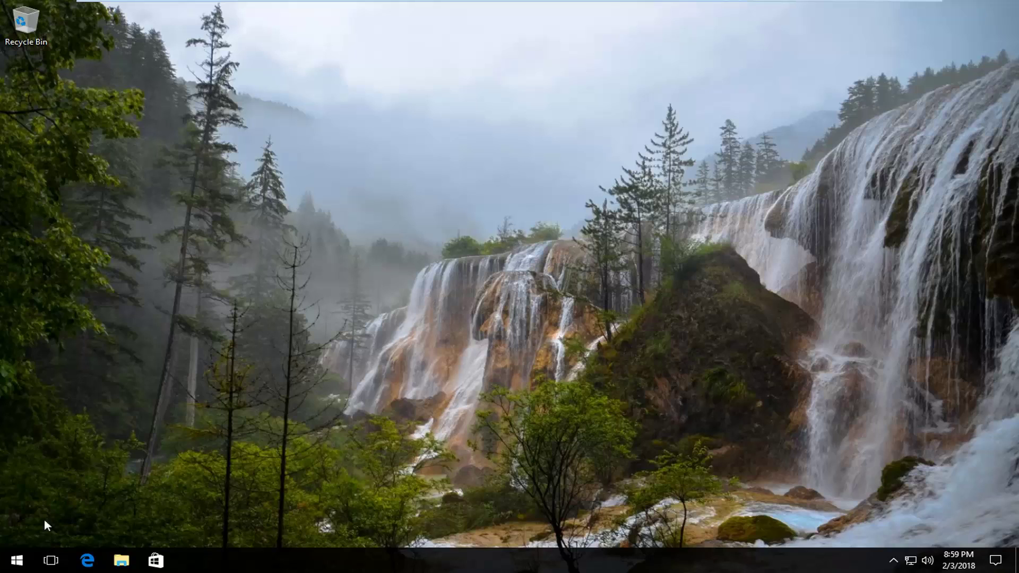
# - Launch Settings from the Start menu and scroll down to Update & Security
pyautogui.click(27, 561)
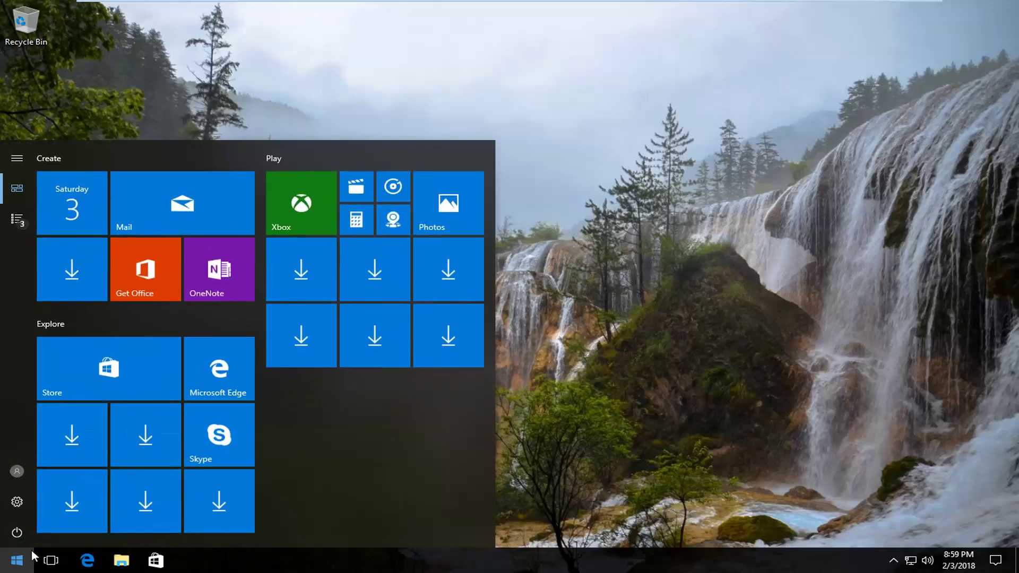
pyautogui.click(16, 503)
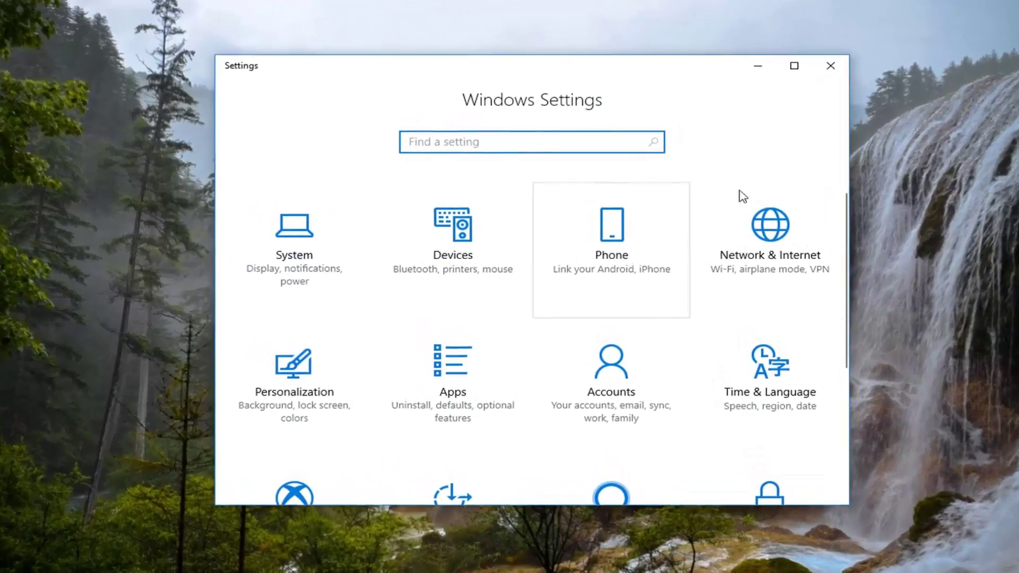
pyautogui.scroll(-5, 844, 223)
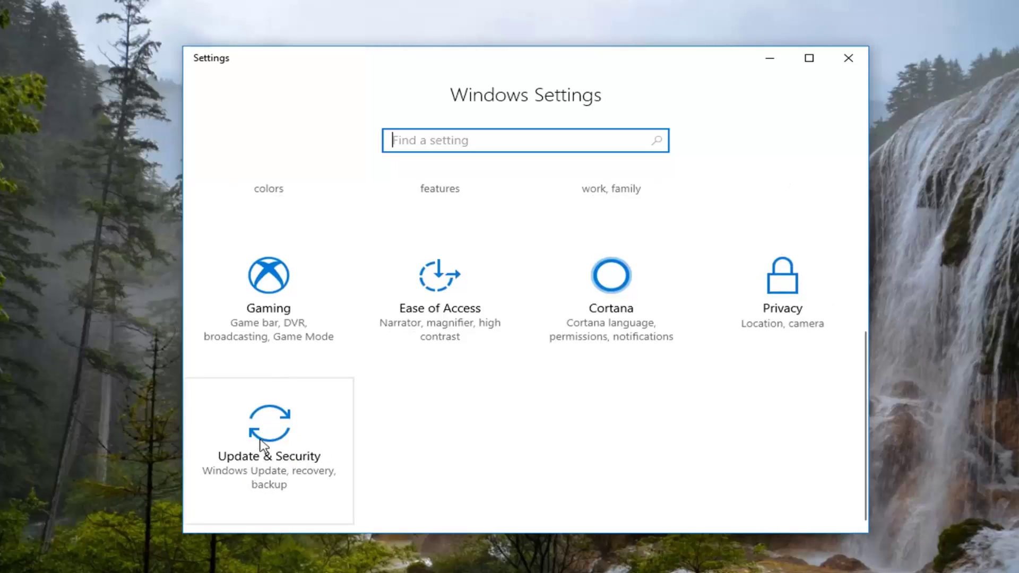
# - Go to Update & Security and select Recovery in the sidebar
pyautogui.click(285, 445)
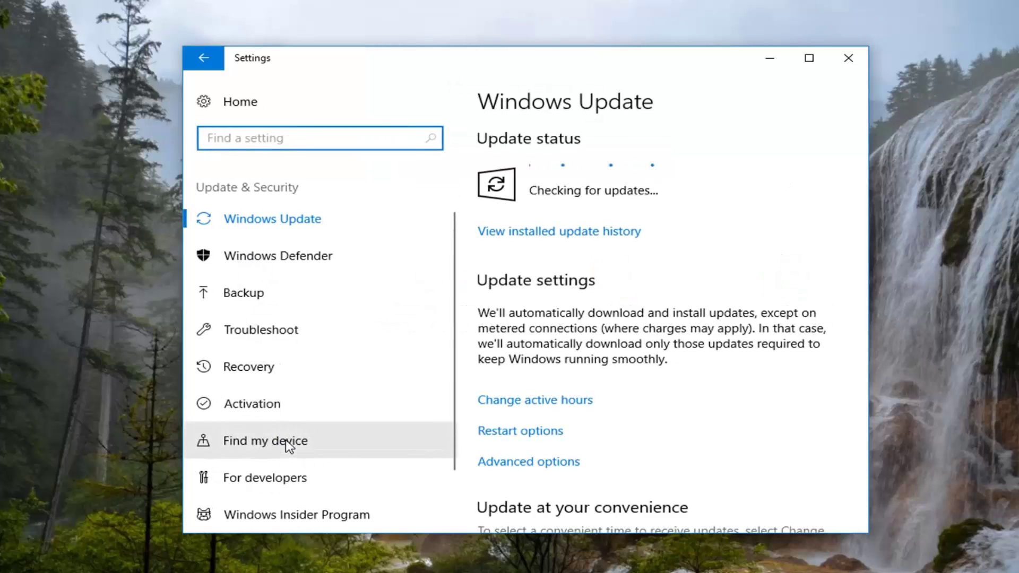
pyautogui.click(244, 367)
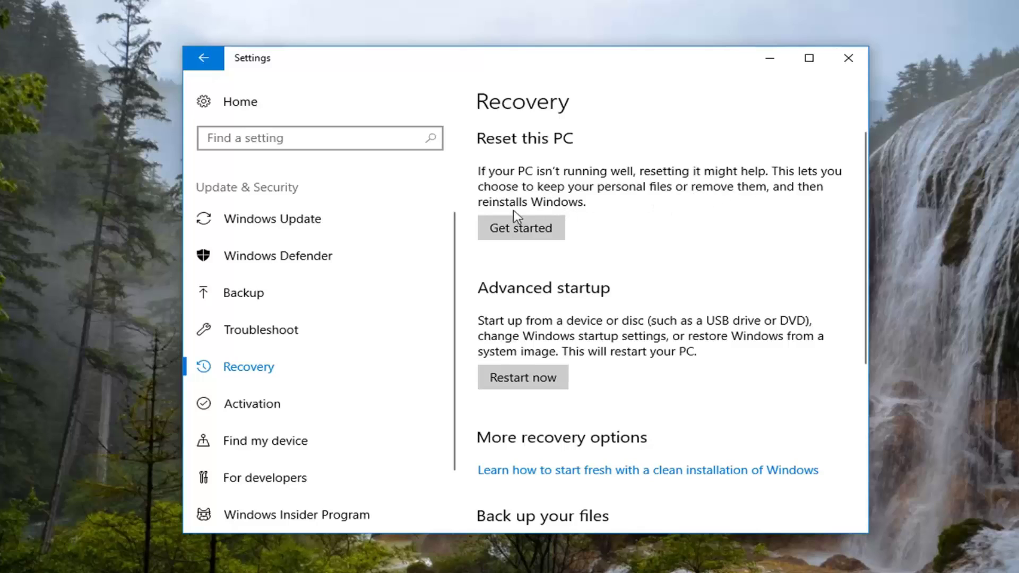
# - Start Reset this PC and choose Remove everything
pyautogui.click(507, 234)
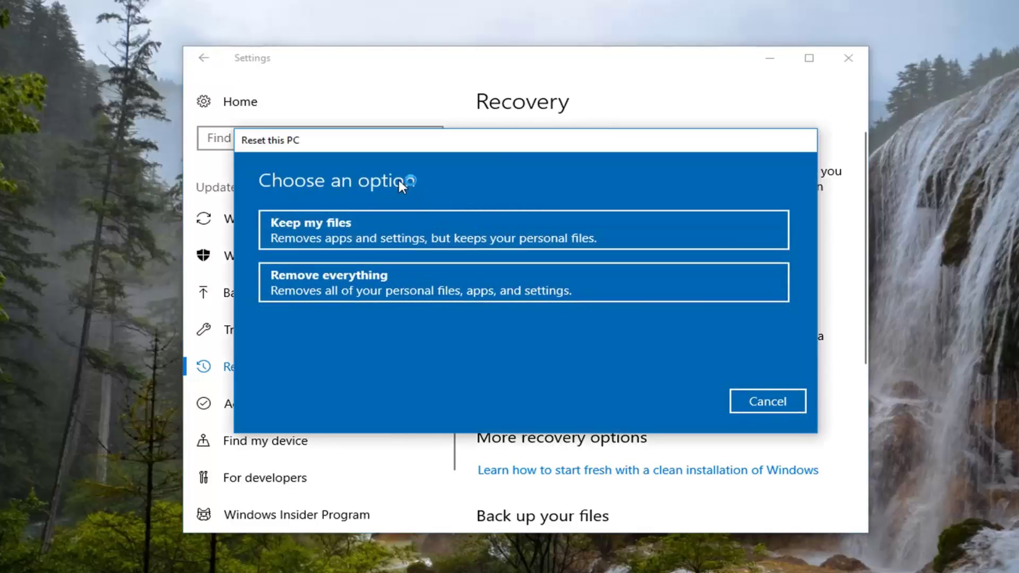
pyautogui.click(298, 300)
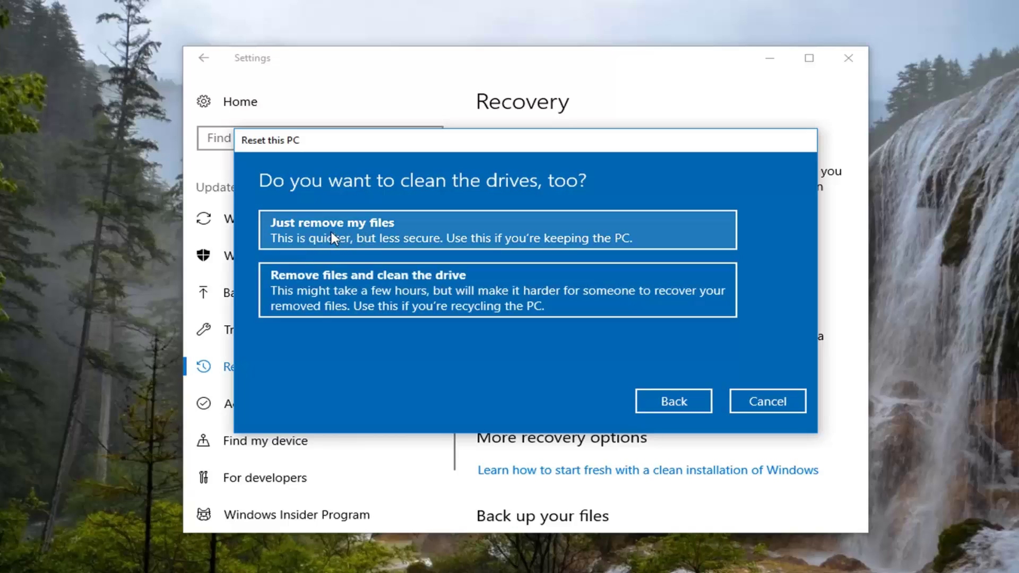
# - Choose Just remove my files so the drive is not cleaned
pyautogui.click(310, 239)
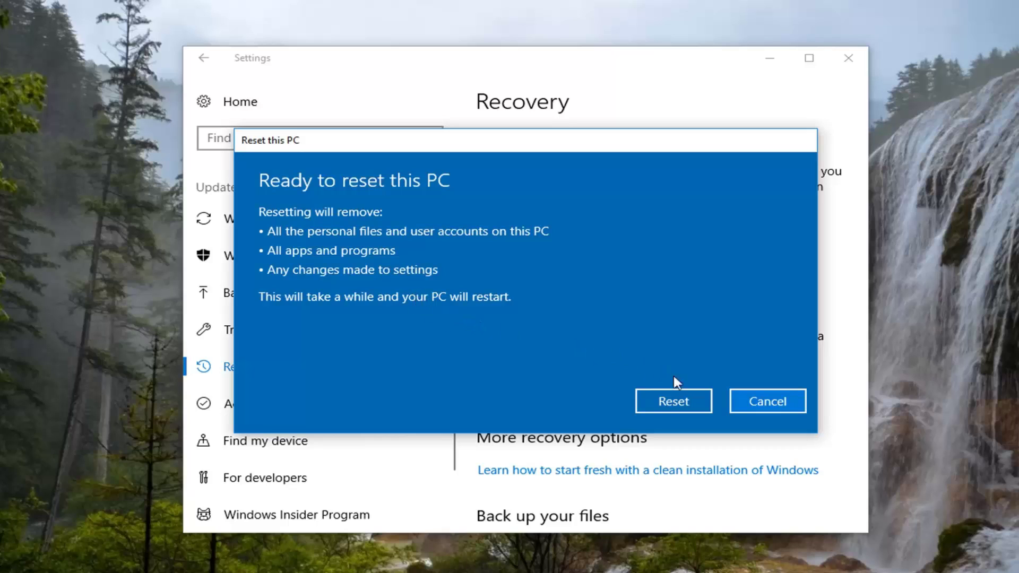
# - Confirm Reset and let Windows reinstall to the Hi there screen
pyautogui.click(659, 406)
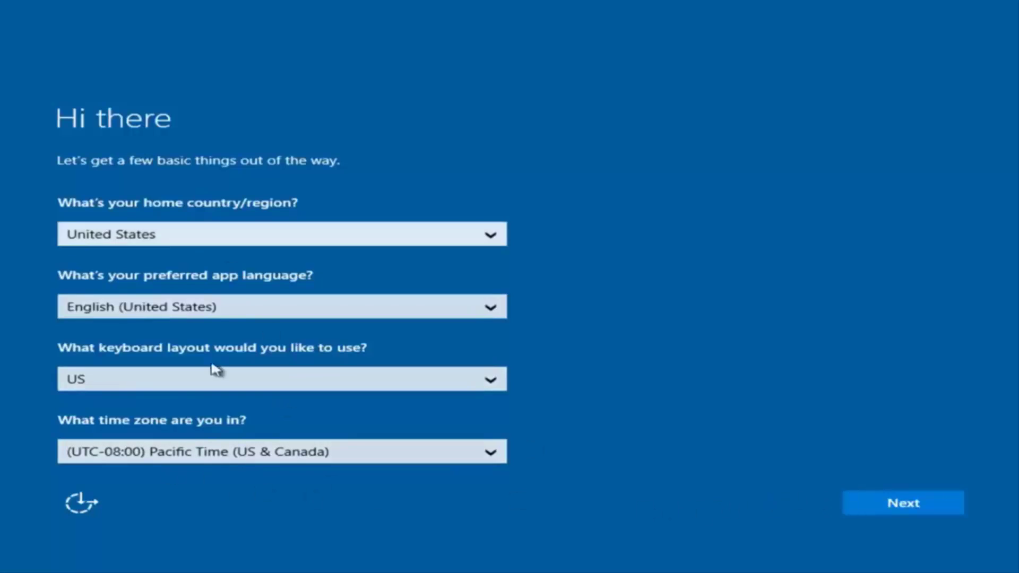
# - Keep United States region, US keyboard and Pacific time, then accept the license terms
pyautogui.click(911, 510)
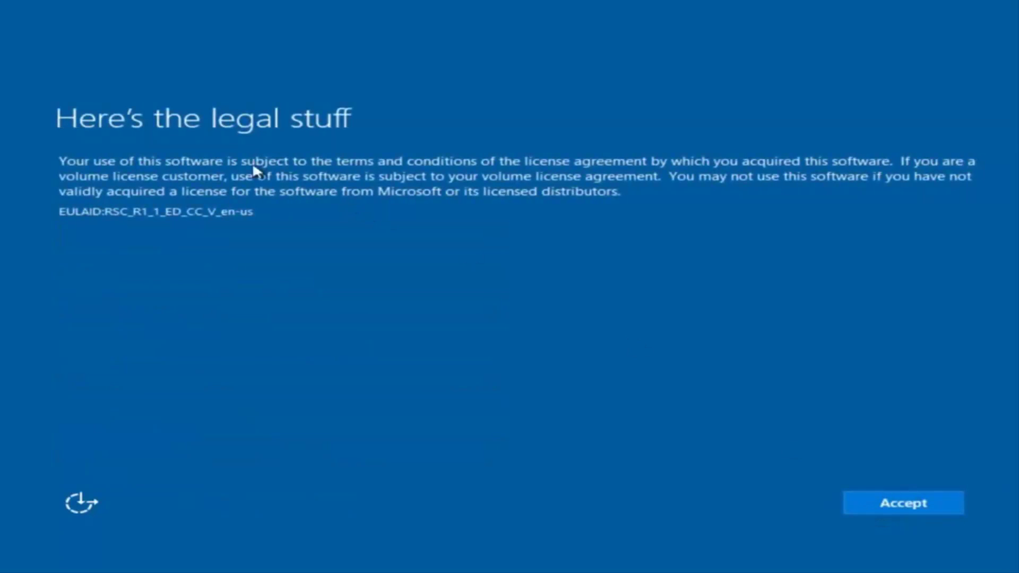
pyautogui.click(913, 502)
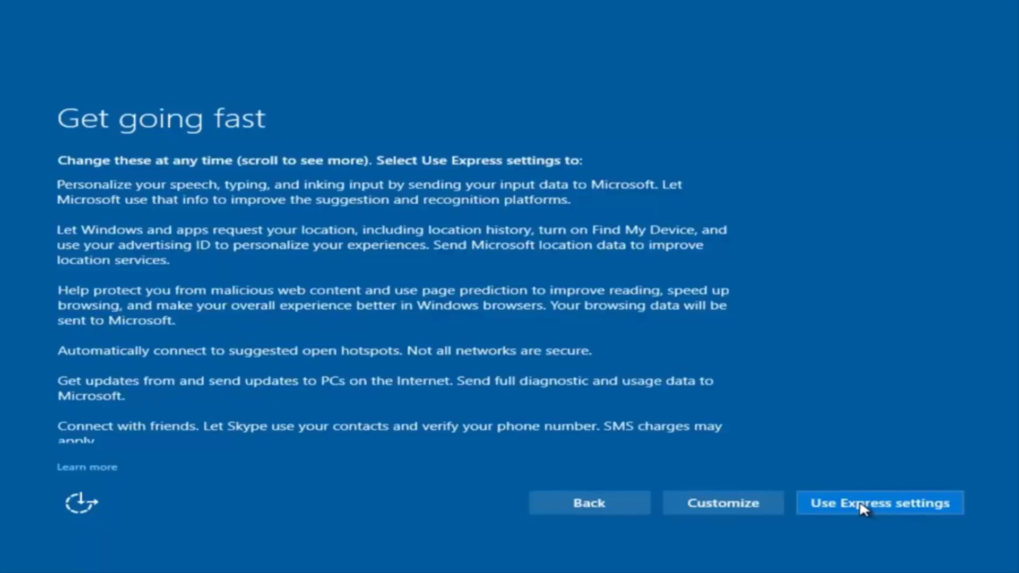
# - Choose Customize settings, turn speech, typing and inking personalization Off, and continue past Connectivity
pyautogui.click(725, 506)
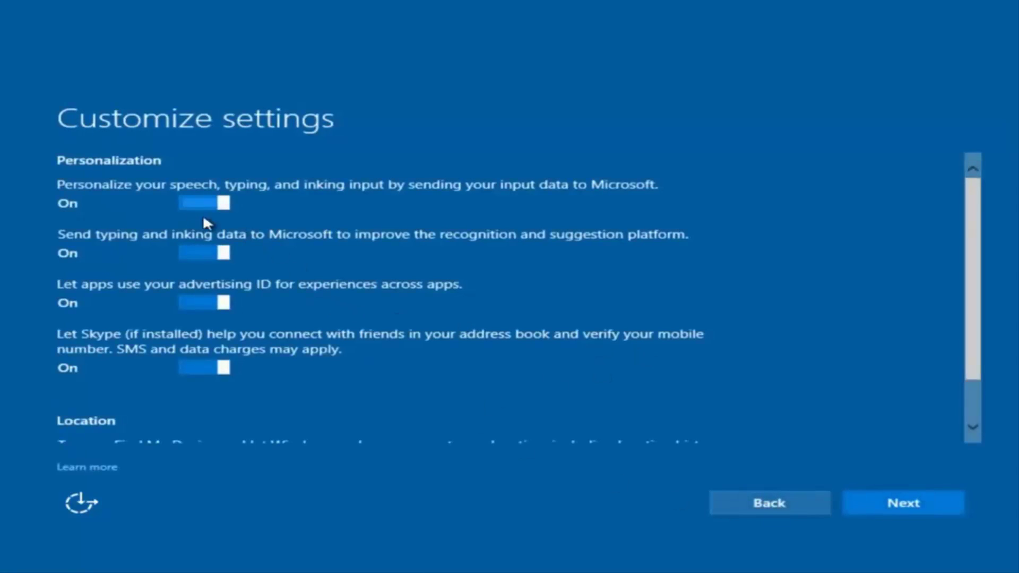
pyautogui.scroll(-2, 267, 249)
pyautogui.scroll(2, 292, 260)
pyautogui.click(217, 204)
pyautogui.scroll(-2, 214, 329)
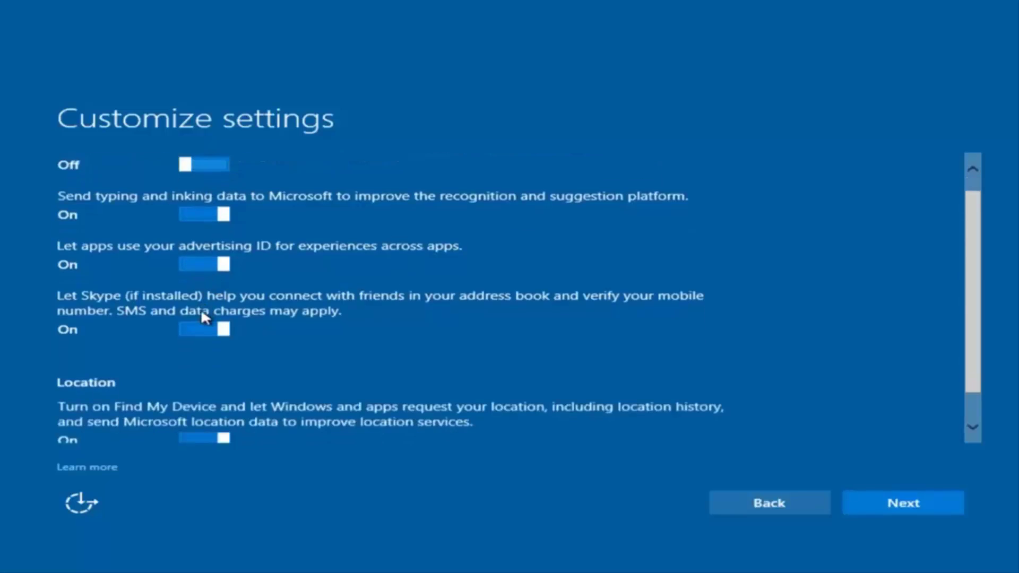
pyautogui.scroll(2, 241, 255)
pyautogui.scroll(-2, 234, 371)
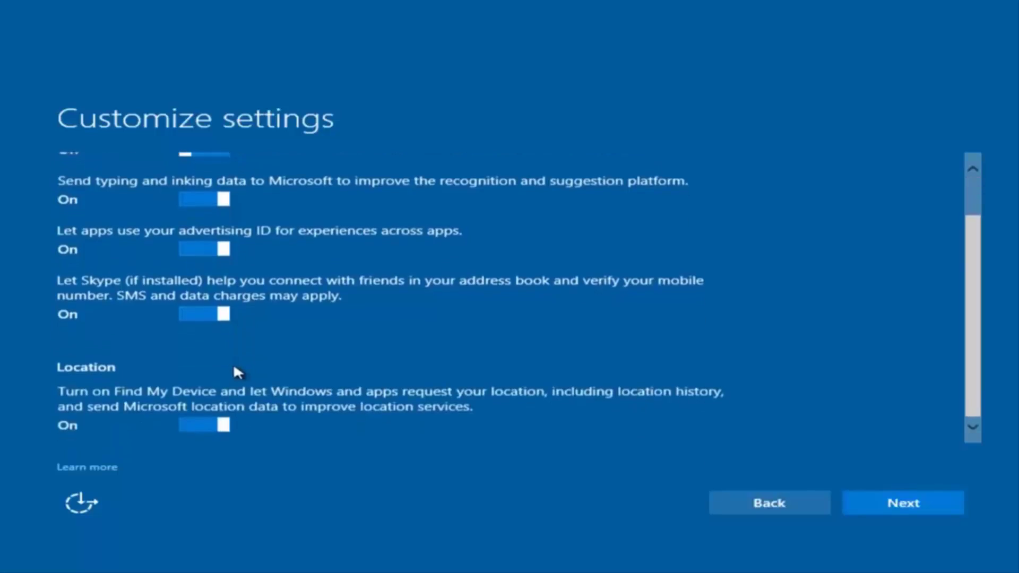
pyautogui.scroll(2, 266, 318)
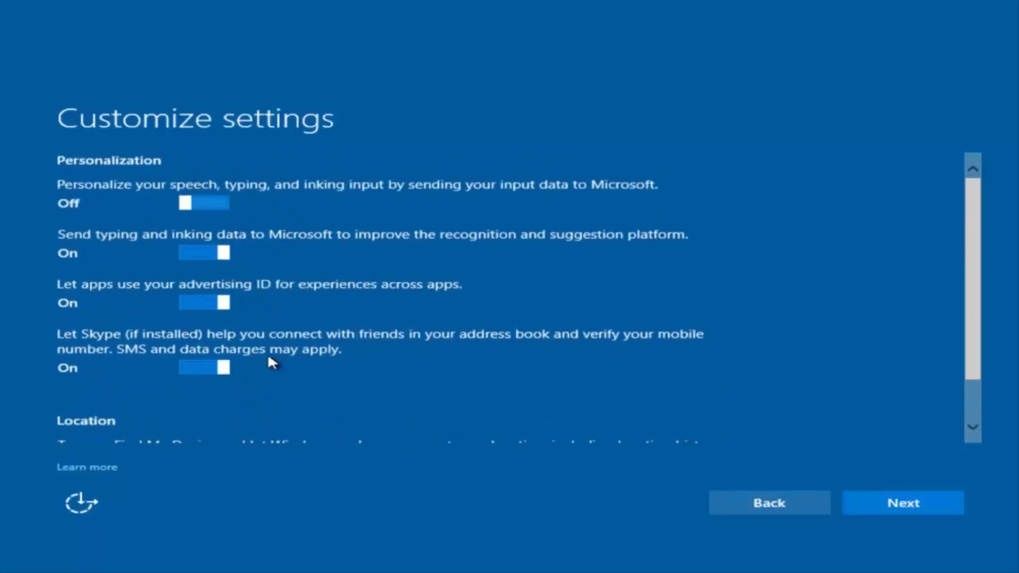
pyautogui.click(884, 509)
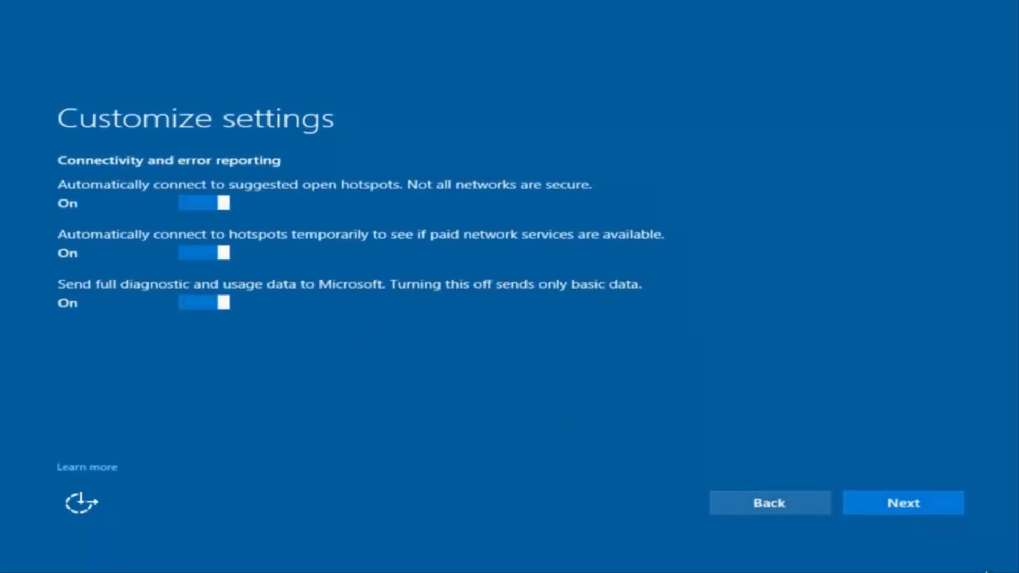
pyautogui.click(903, 505)
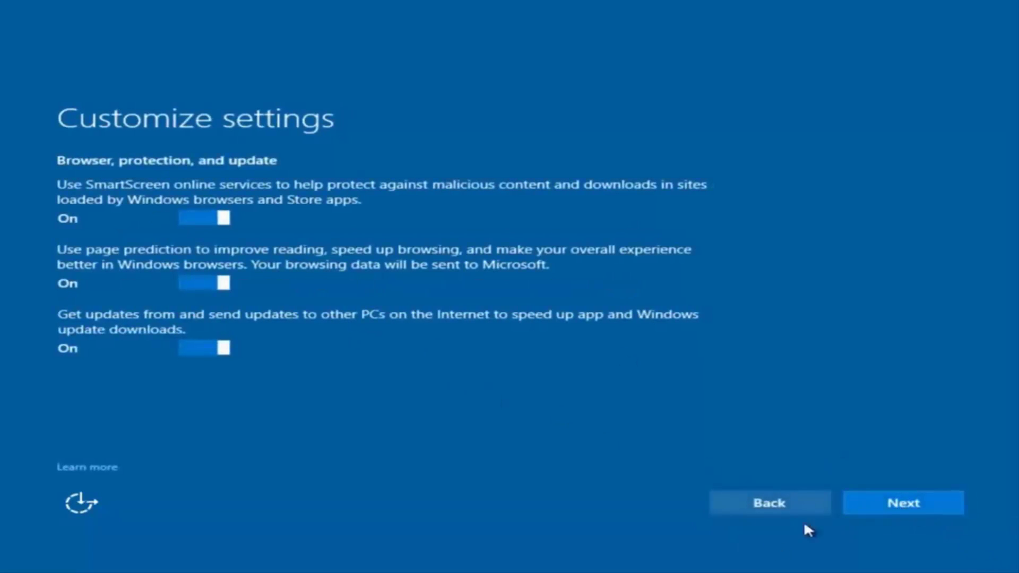
# - Accept the default Browser, protection, and update settings
pyautogui.click(895, 509)
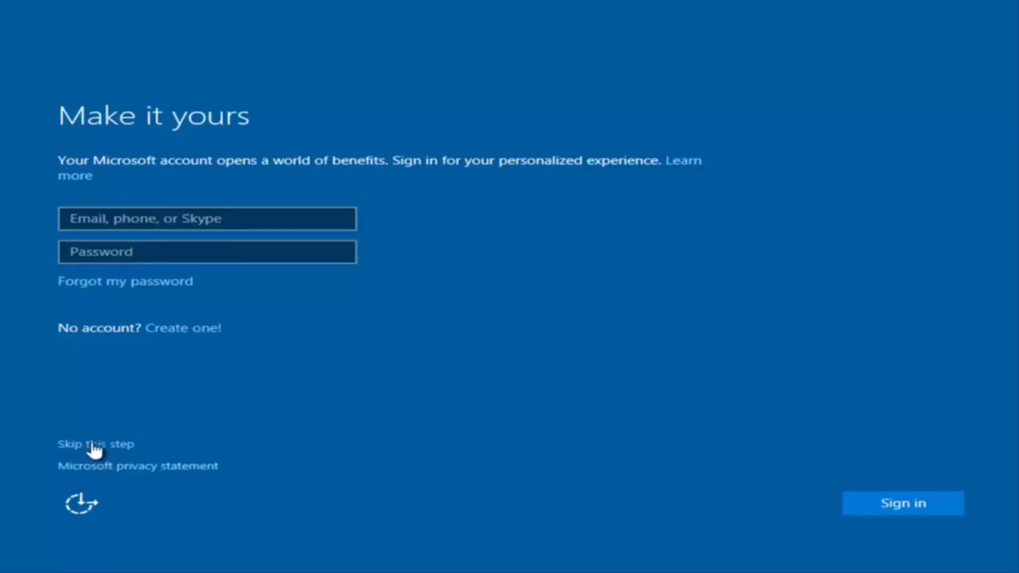
# - Skip Microsoft account sign-in and enter 'example' as the local user name
pyautogui.click(103, 446)
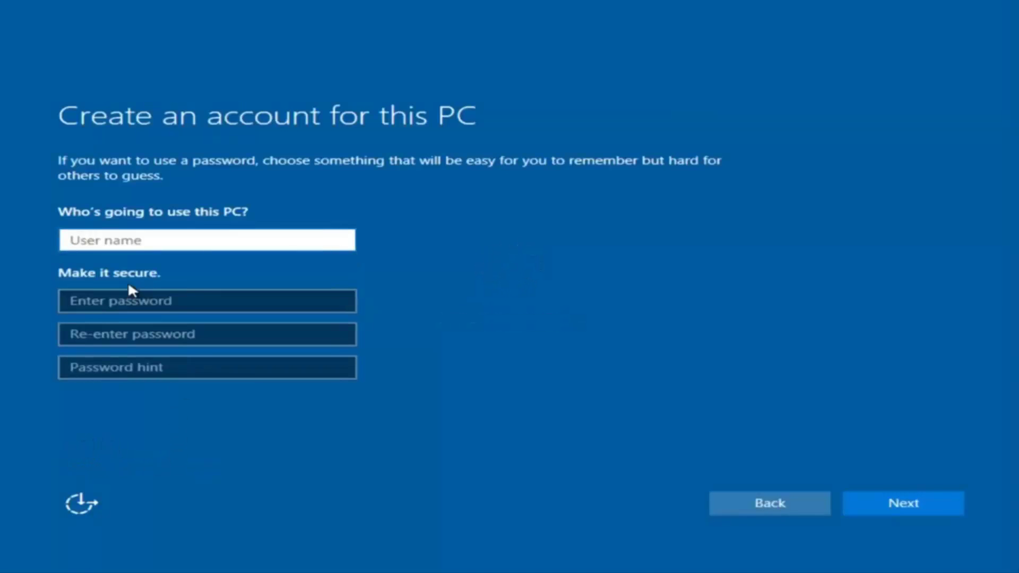
pyautogui.write('exam[p')
pyautogui.press('BackSpace')
pyautogui.press('BackSpace')
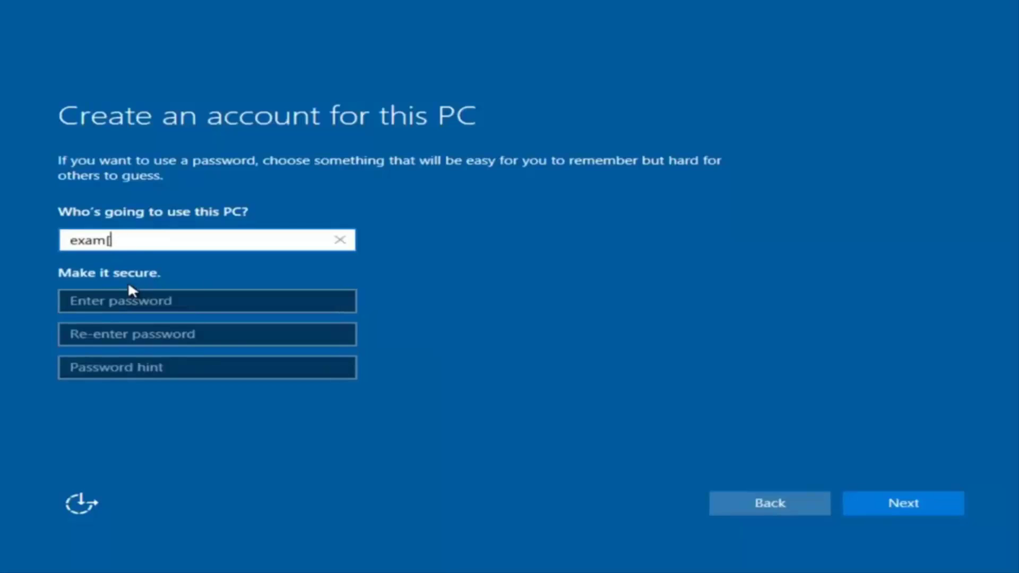
pyautogui.write('ple')
# - Set and confirm the account password, add a password hint, and submit
pyautogui.click(128, 303)
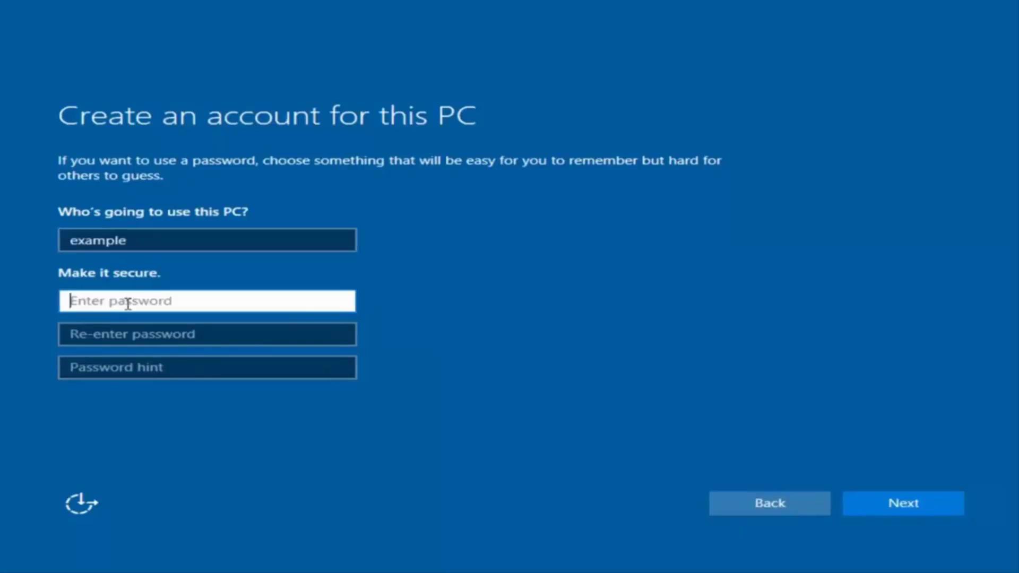
pyautogui.write('•••••••••')
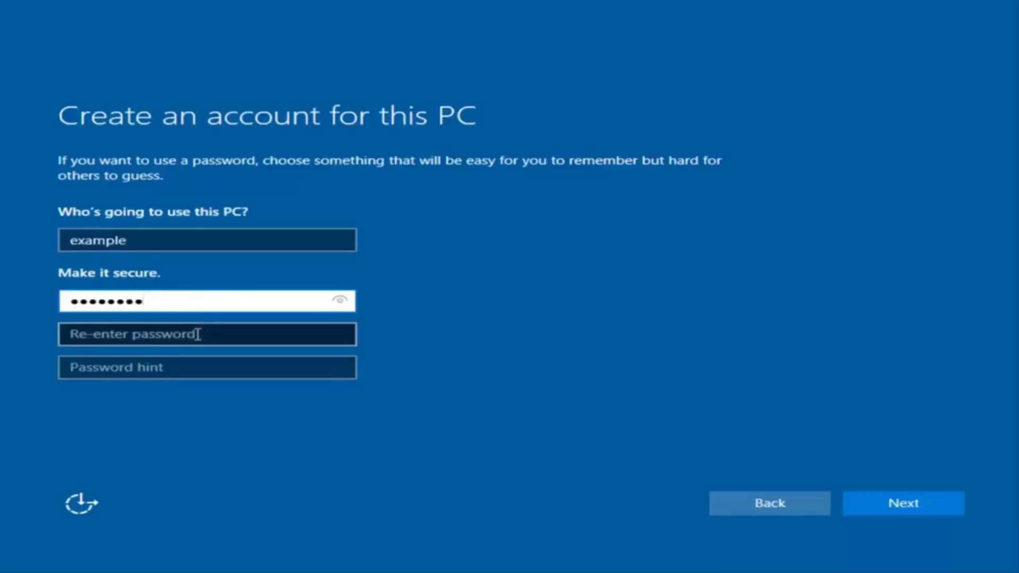
pyautogui.click(198, 335)
pyautogui.write('••')
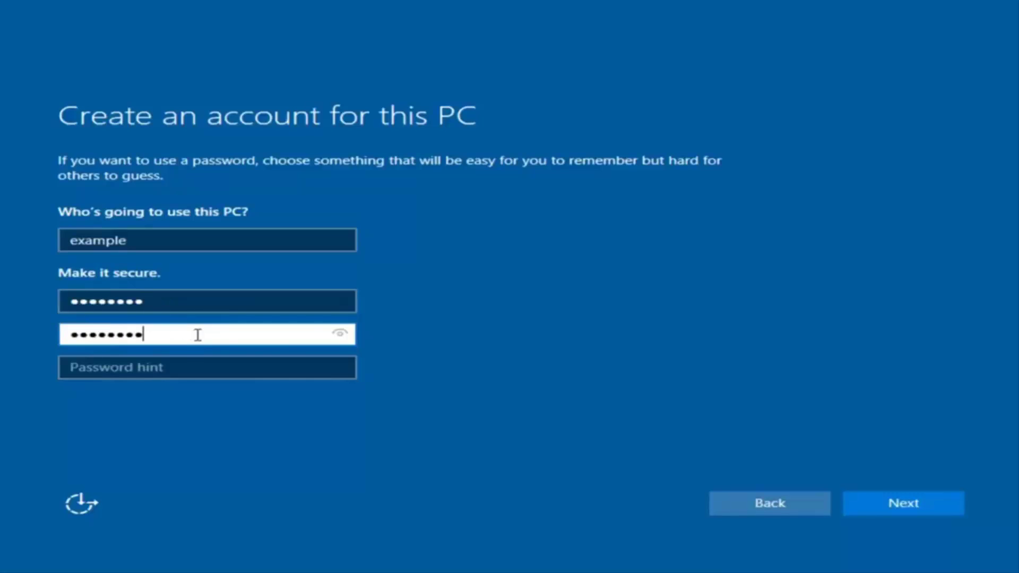
pyautogui.click(185, 372)
pyautogui.write('pass')
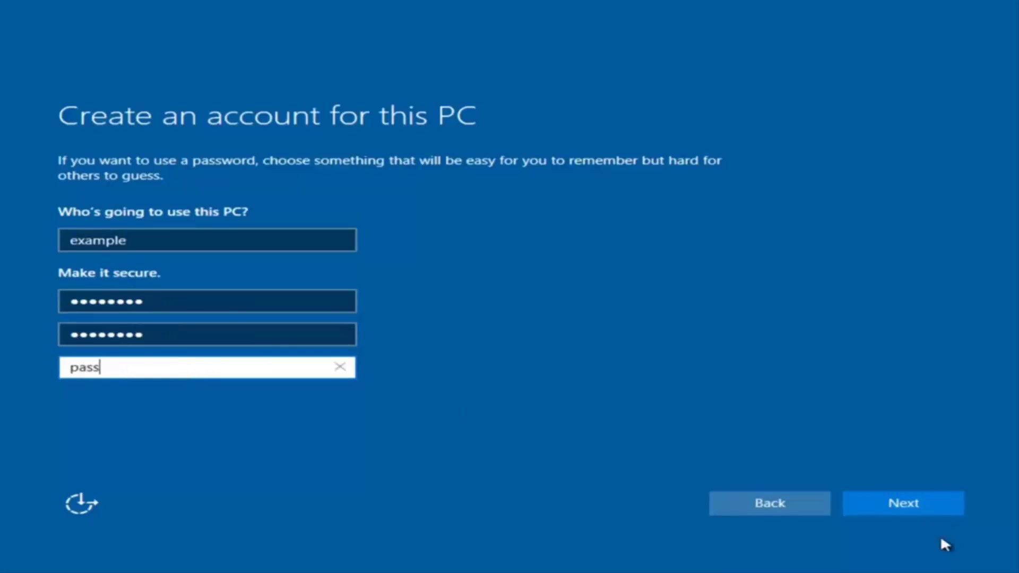
pyautogui.click(920, 506)
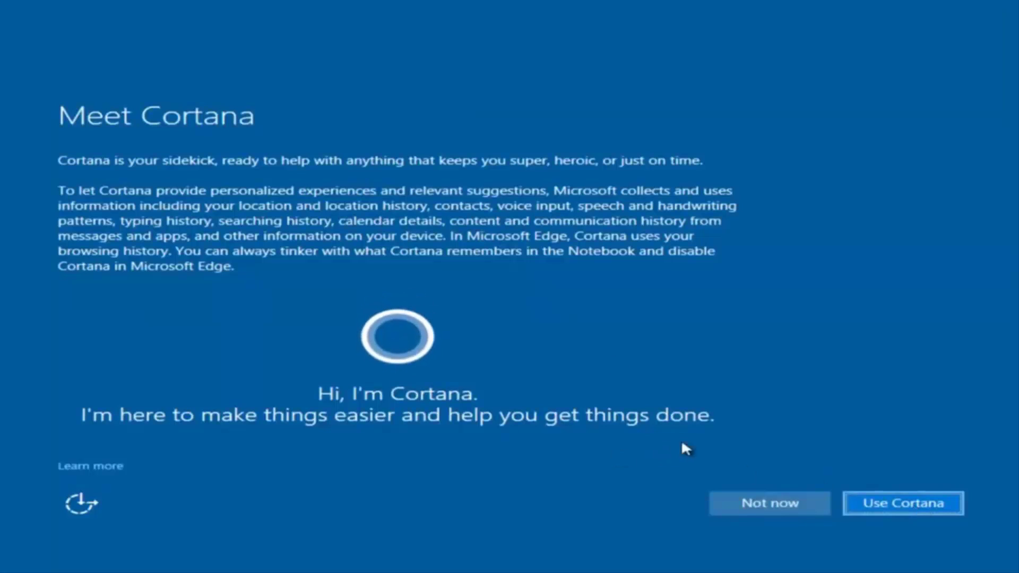
# - Decline Cortana with Not now
pyautogui.click(721, 501)
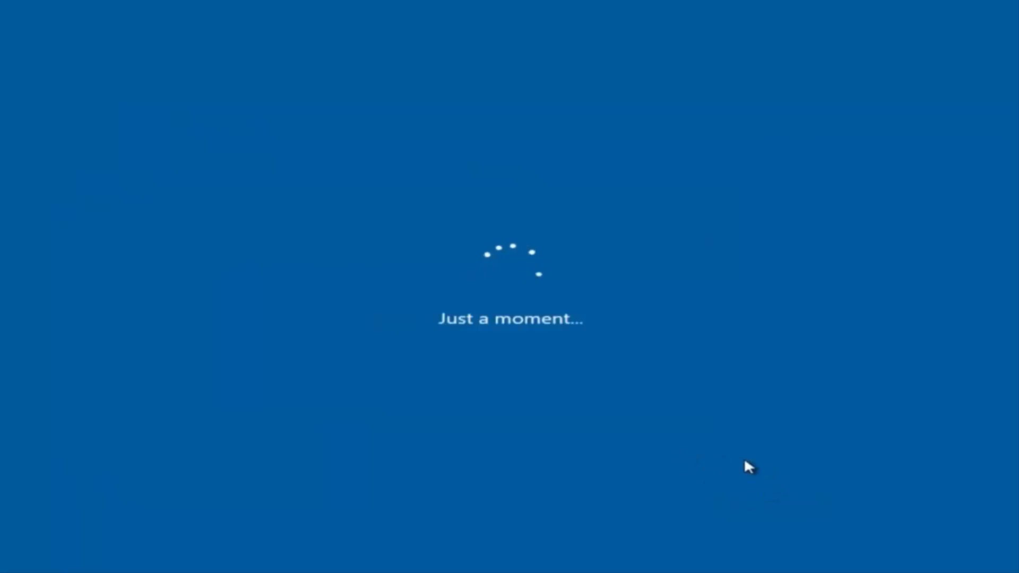